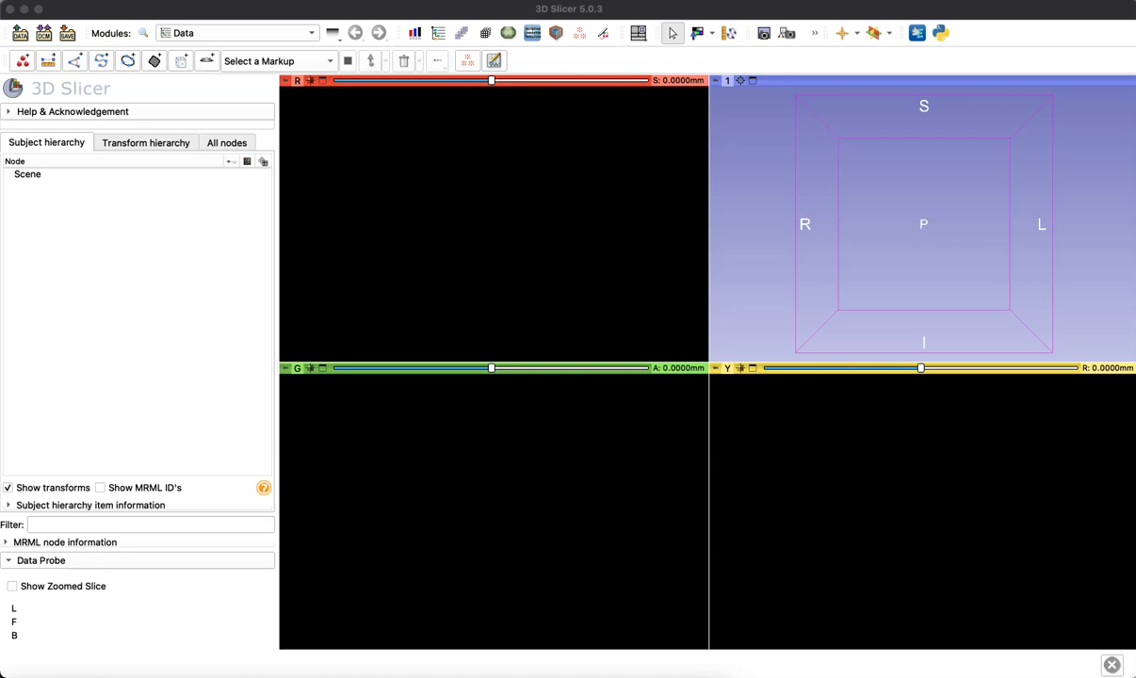
Step: Load Bear Femur (Right).ply into the scene as a model and enlarge the 3D view to fill the layout
left_click_drag(466, 509, 794, 251)
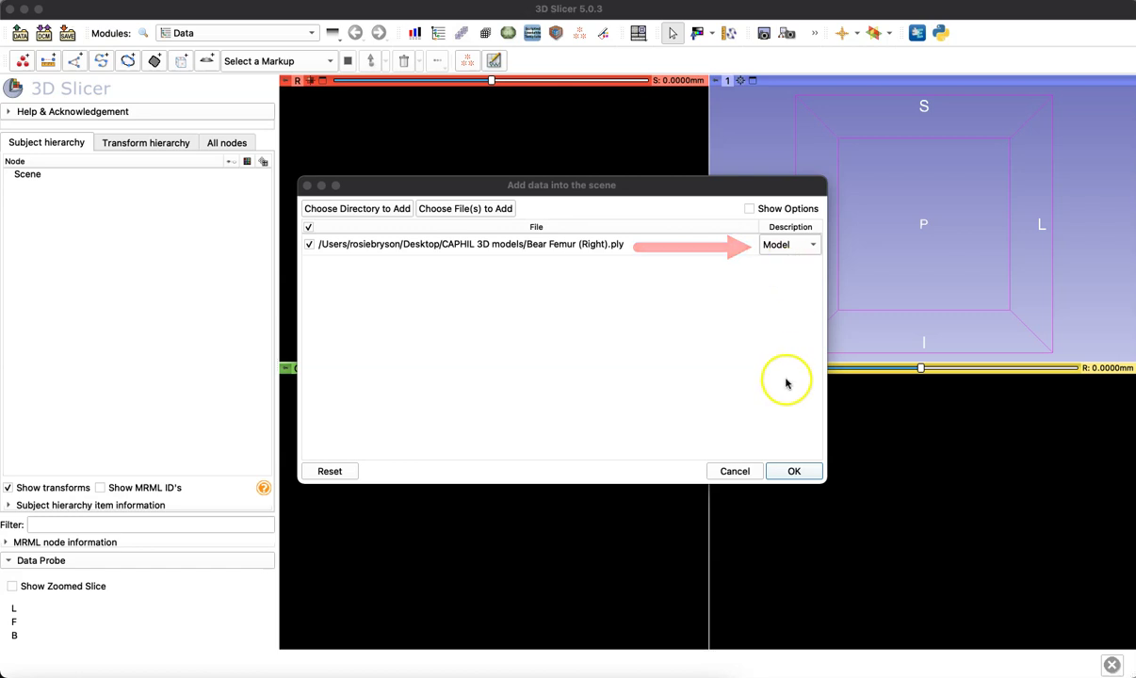
left_click(794, 472)
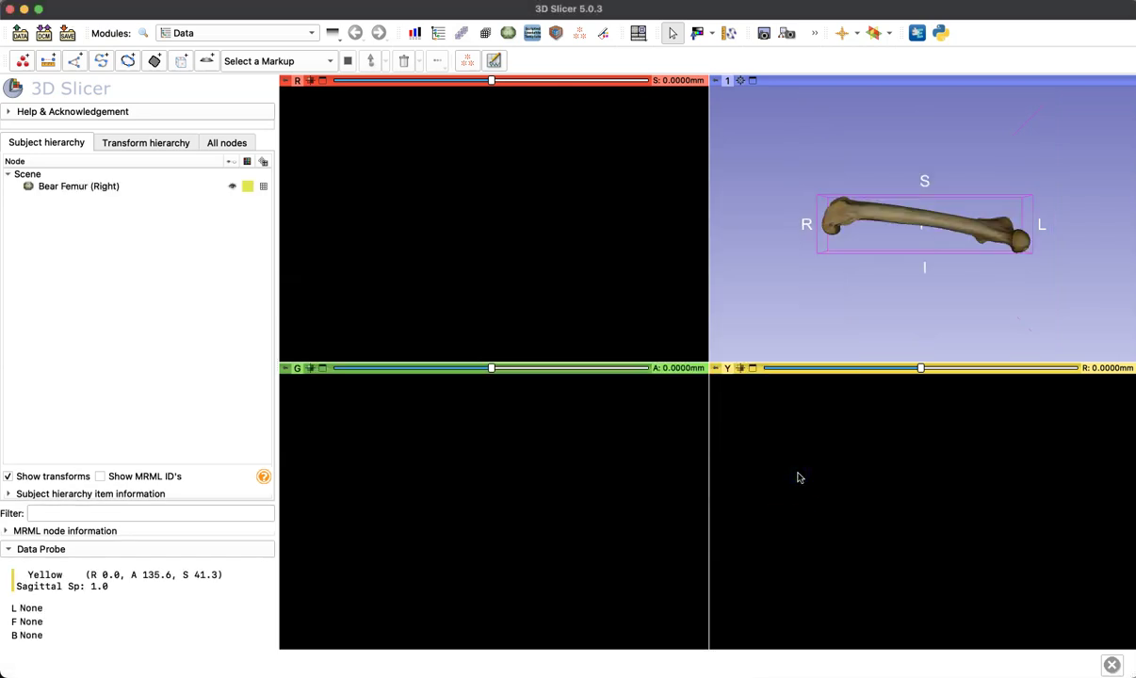
left_click_drag(799, 264, 972, 399)
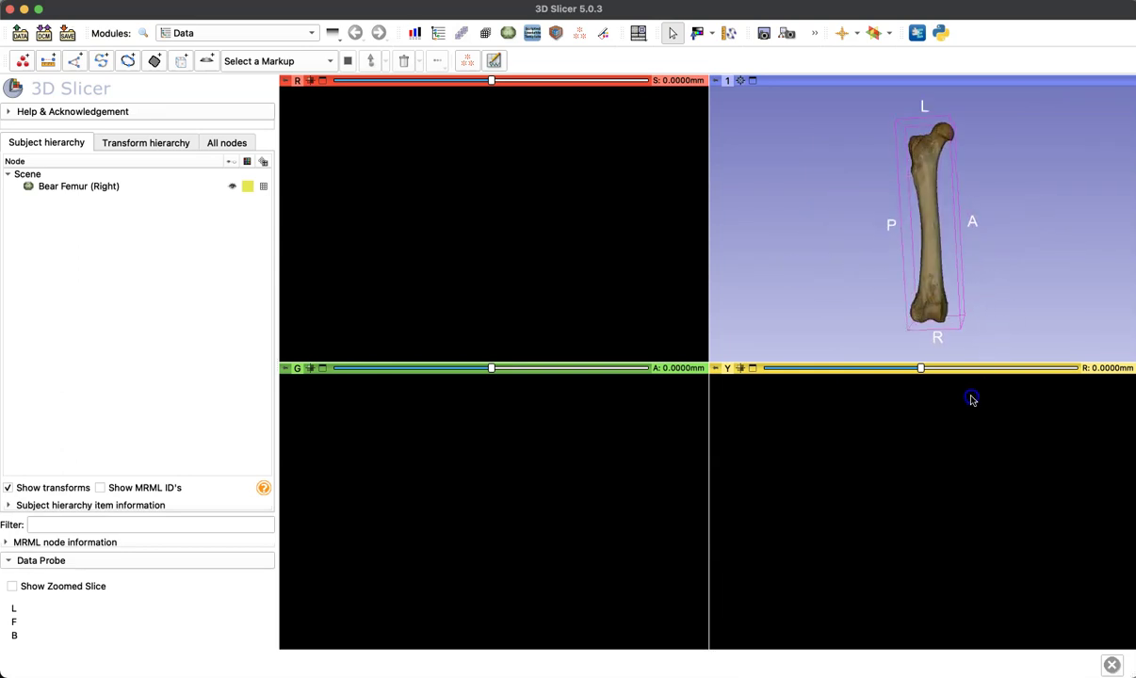
double_click(812, 256)
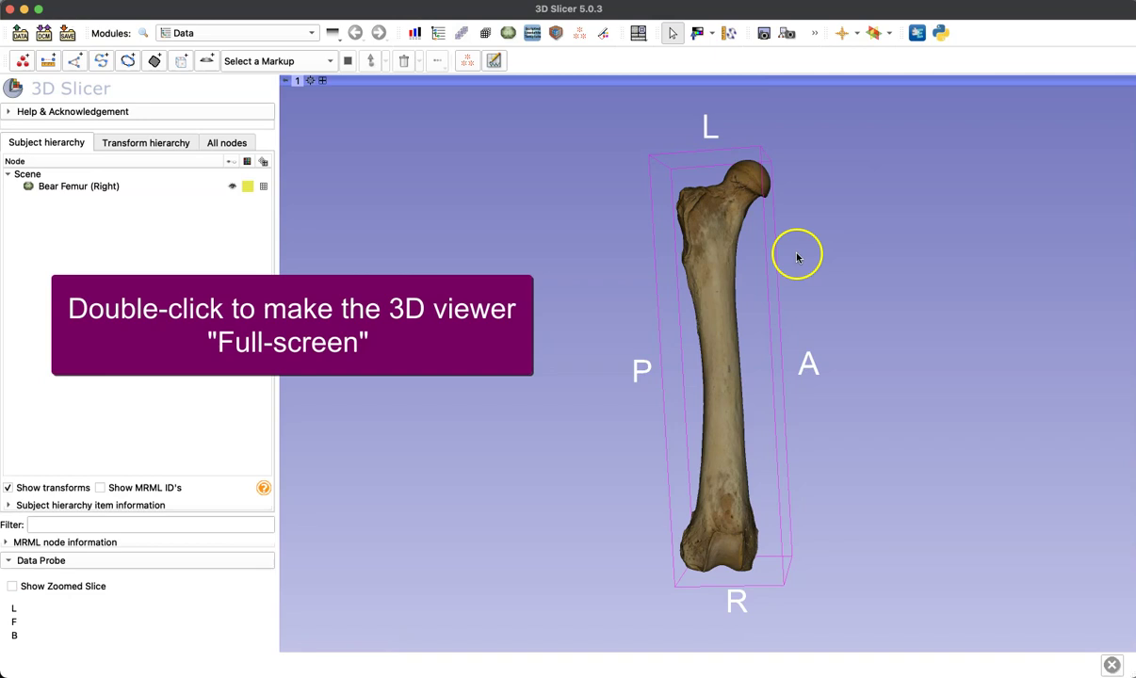
left_click_drag(799, 256, 861, 325)
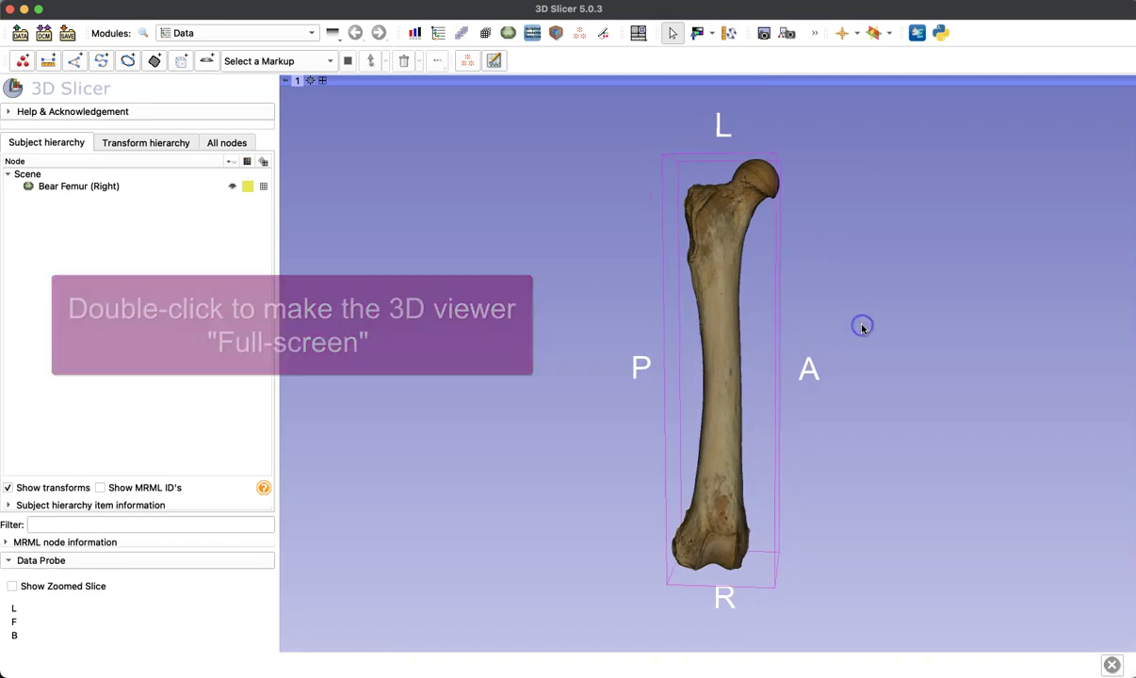
Step: Hide the 3D cube and the 3D axis labels in the 3D view
left_click(285, 82)
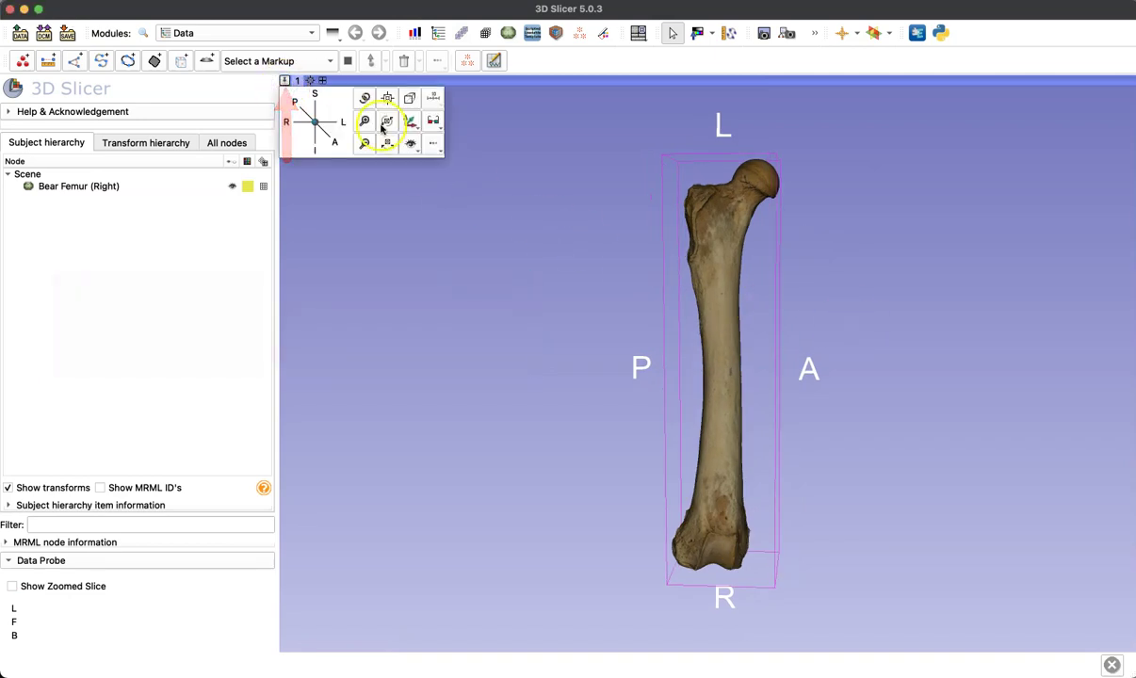
left_click(411, 147)
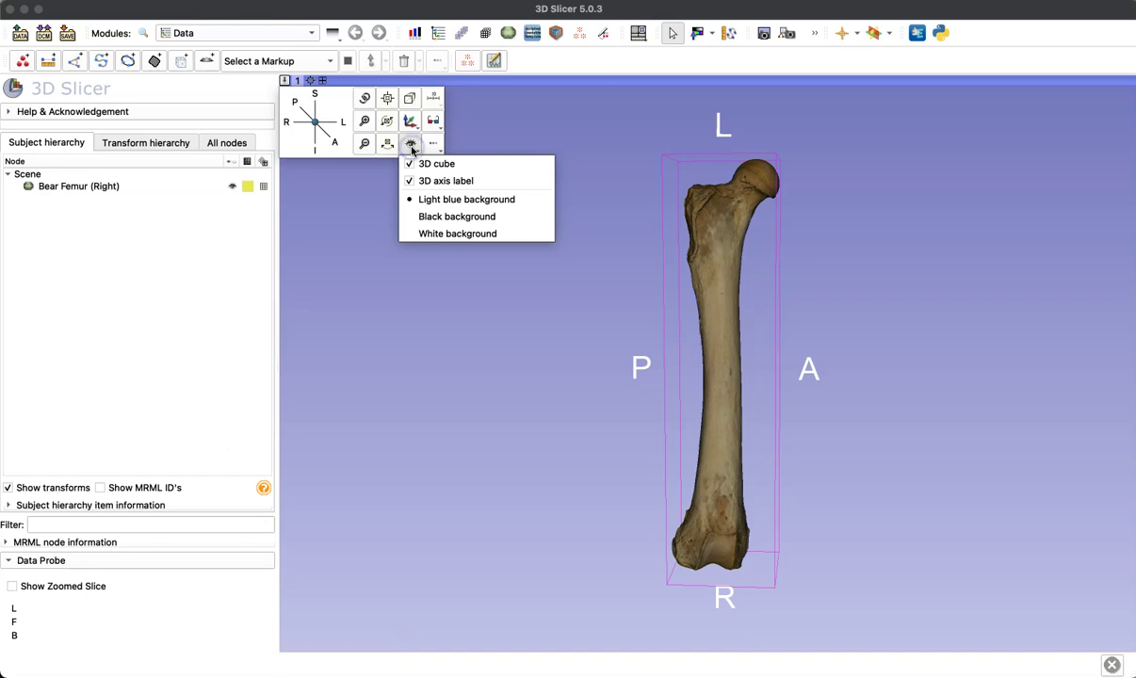
left_click(500, 166)
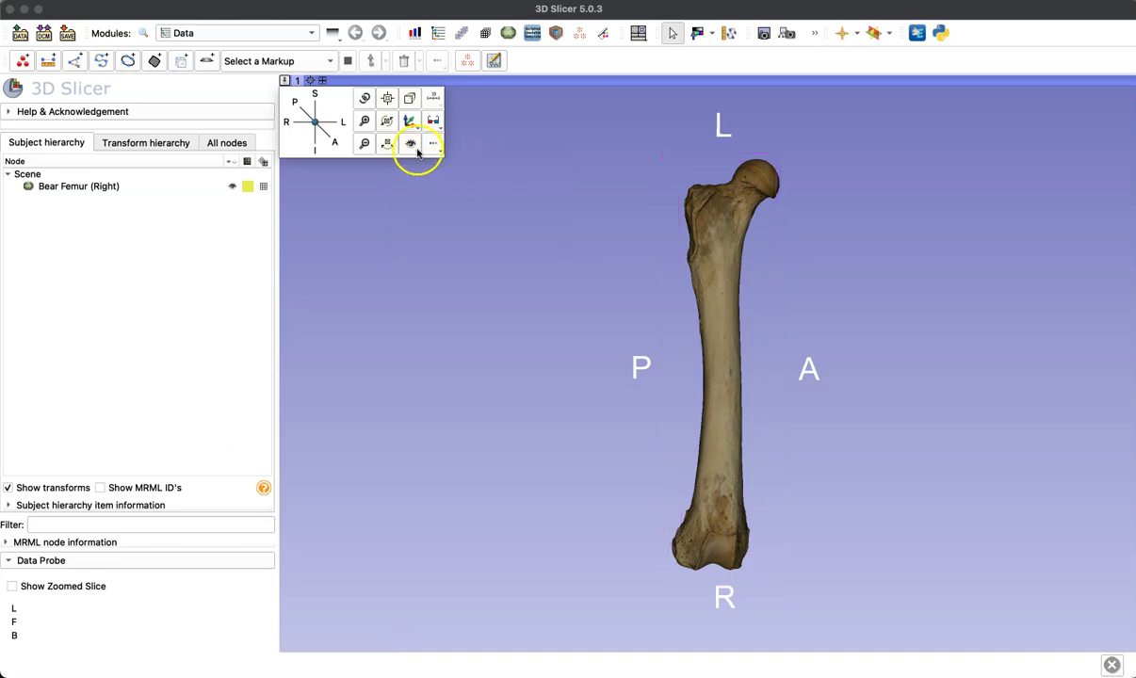
left_click(412, 146)
left_click(513, 184)
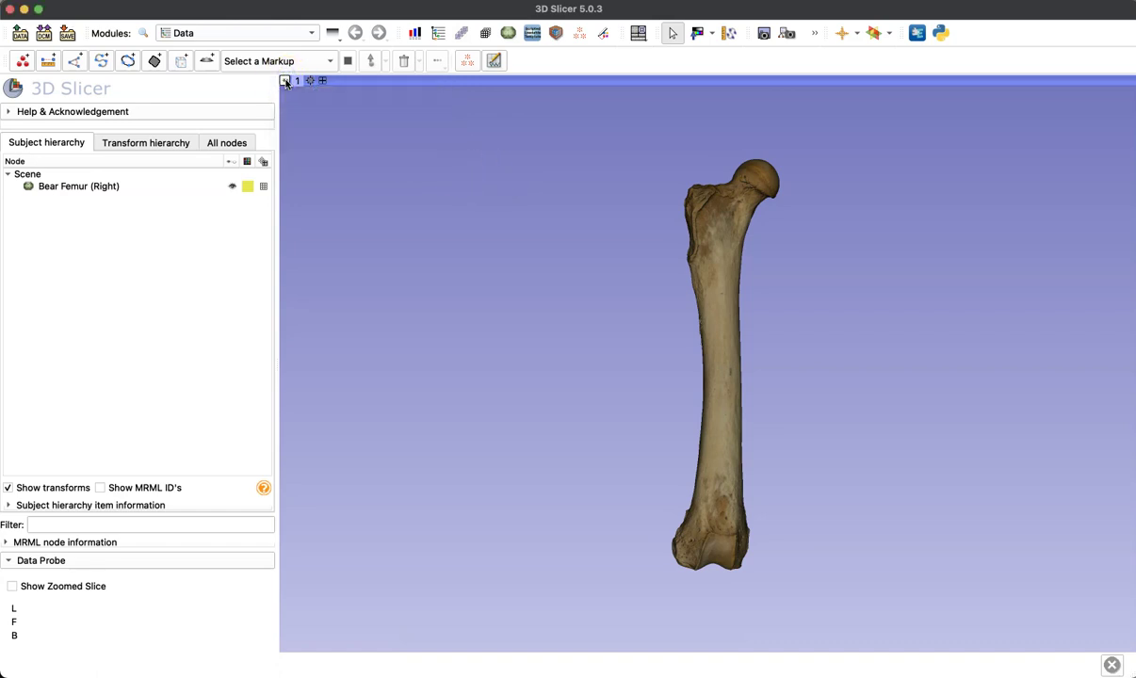
left_click_drag(958, 400, 124, 388)
middle_click_drag(667, 386, 926, 393)
left_click_drag(928, 394, 836, 389)
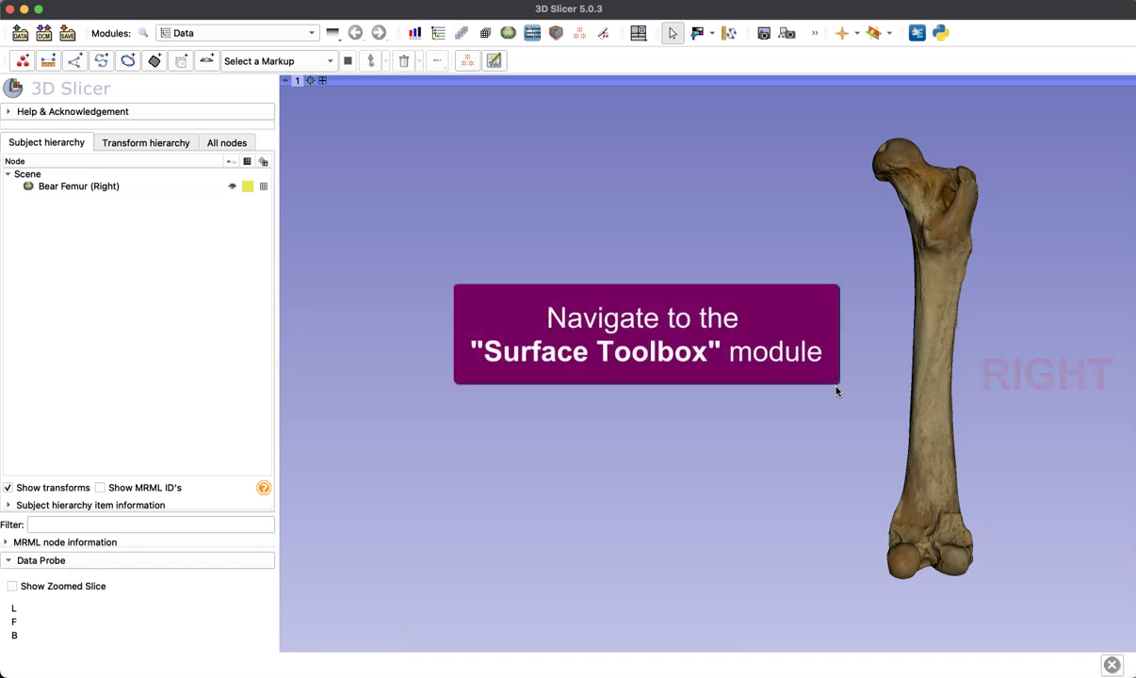
left_click(295, 34)
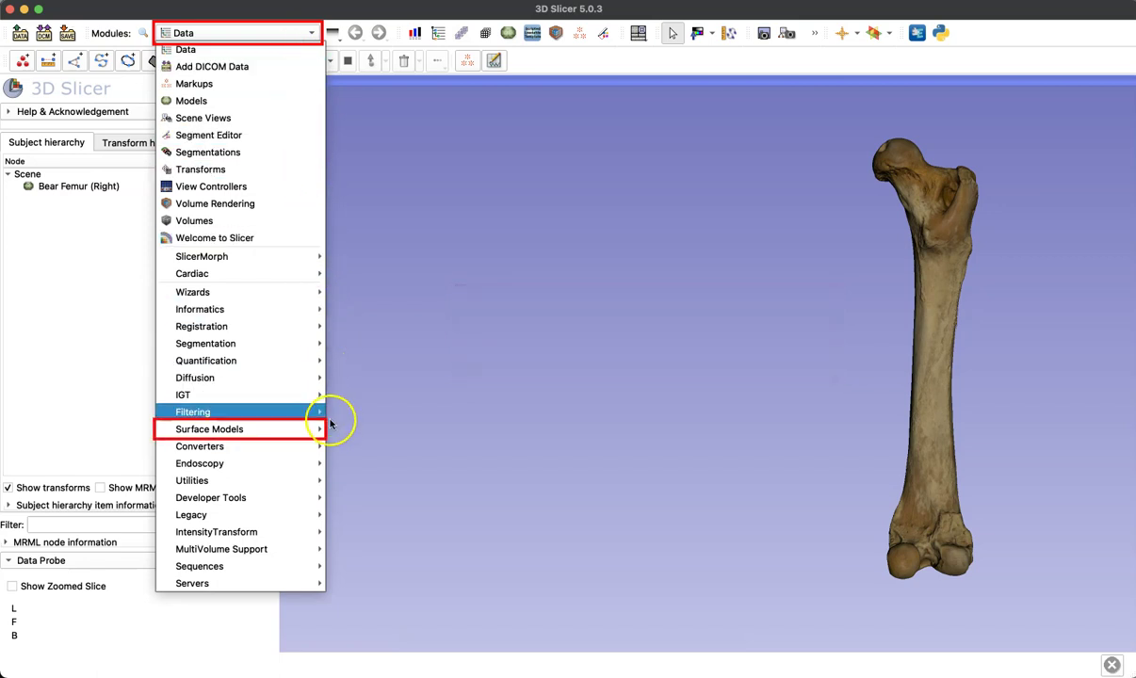
mouse_move(303, 435)
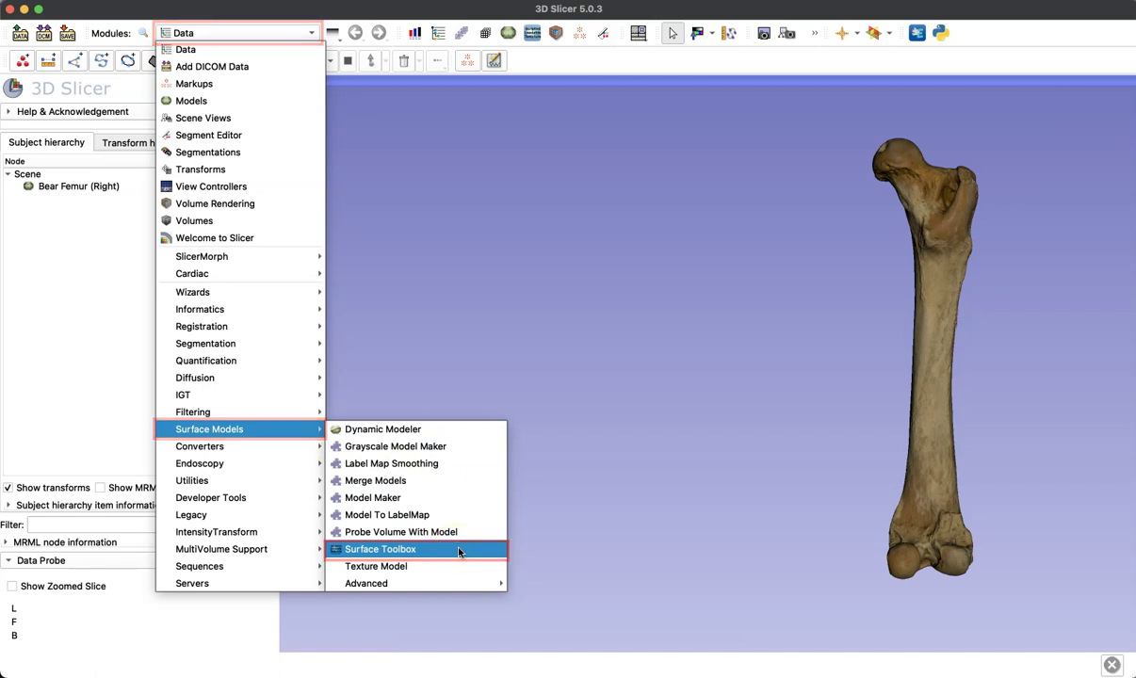
left_click(451, 333)
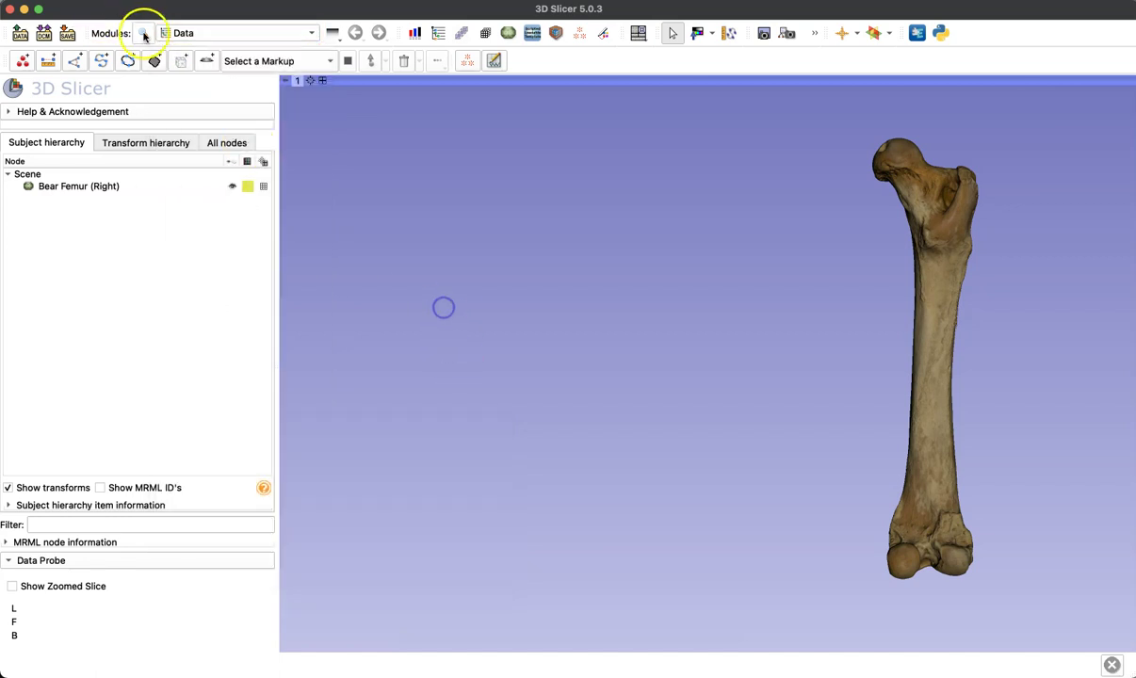
Step: Search the modules for "Surface" and switch to the Surface Toolbox module
left_click(145, 35)
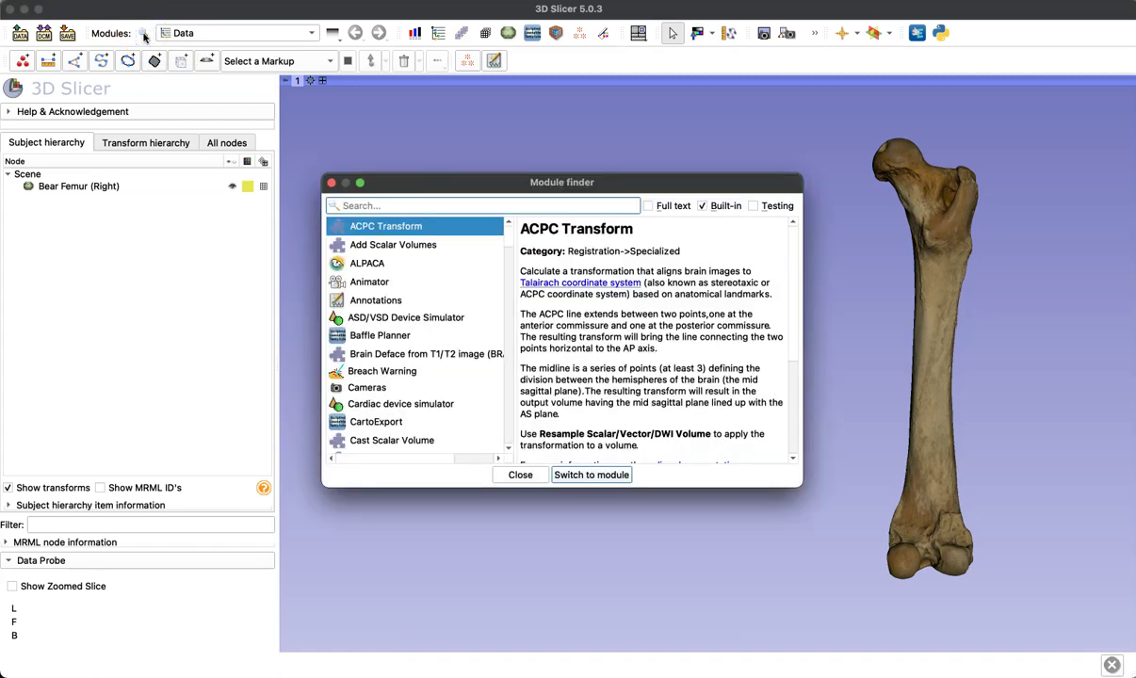
type("Surface")
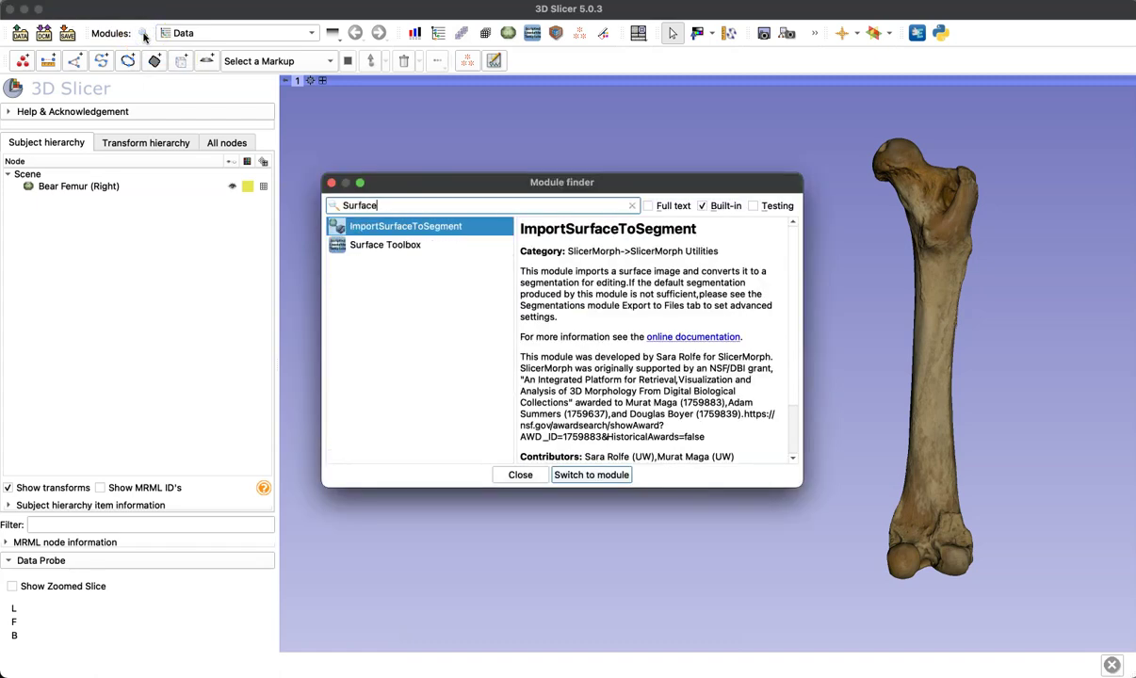
left_click(427, 247)
left_click(598, 473)
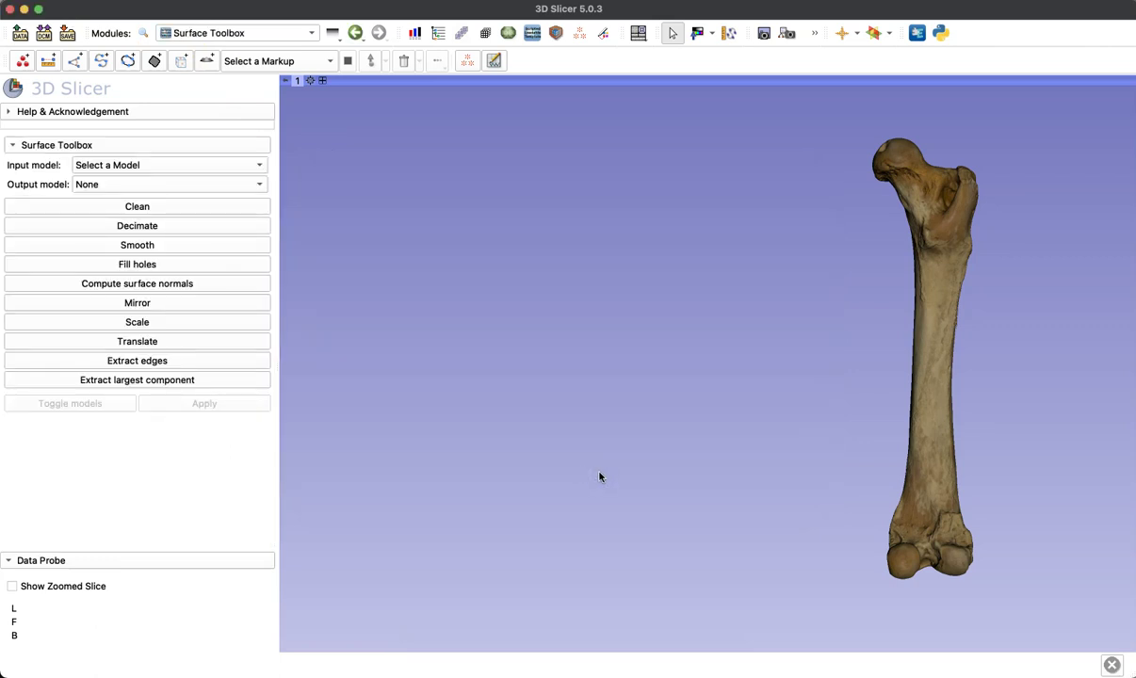
Step: Set Bear Femur (Right) as the input model and create a new output model named "Bear Femur (Left)"
left_click(253, 166)
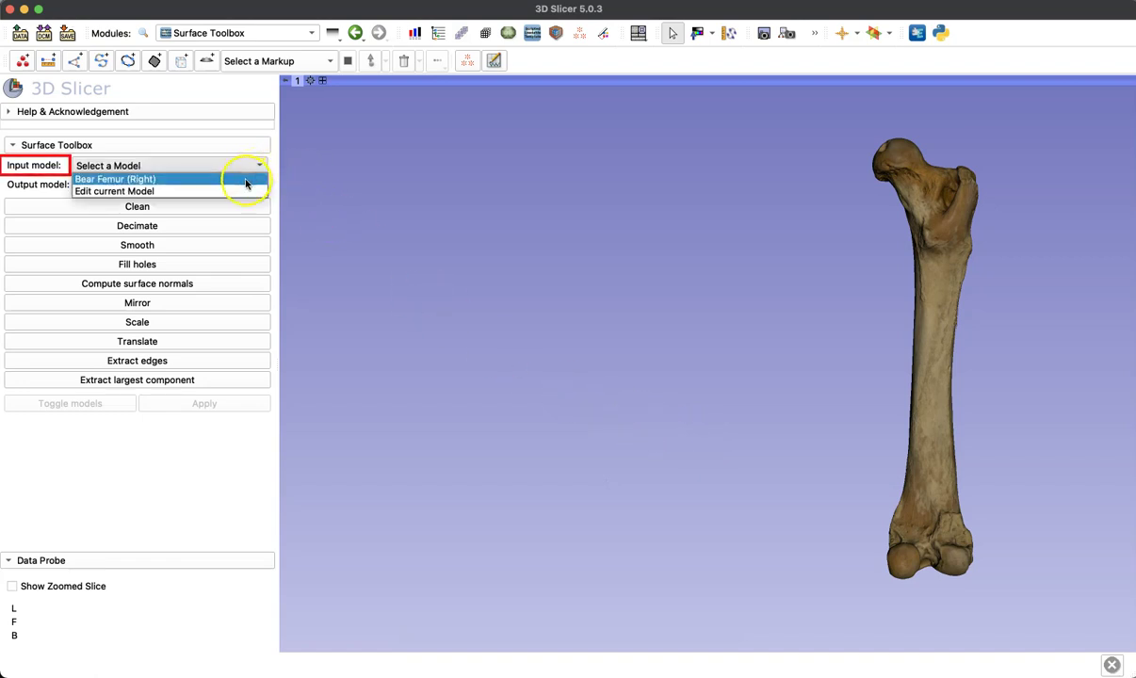
left_click(245, 179)
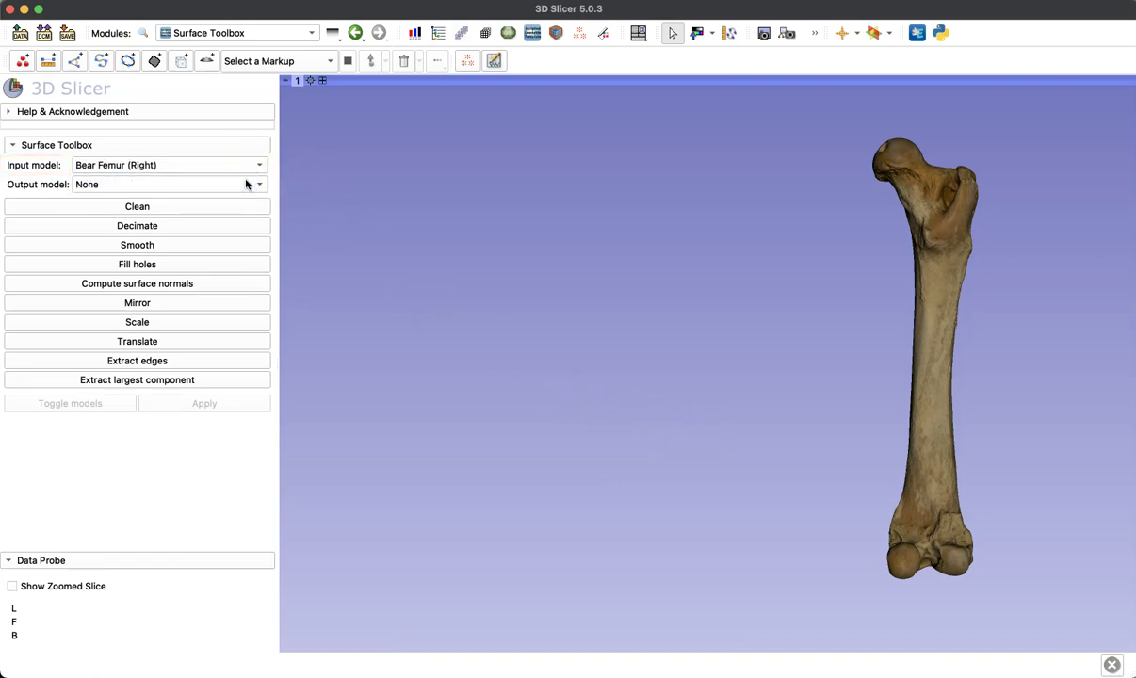
left_click(246, 184)
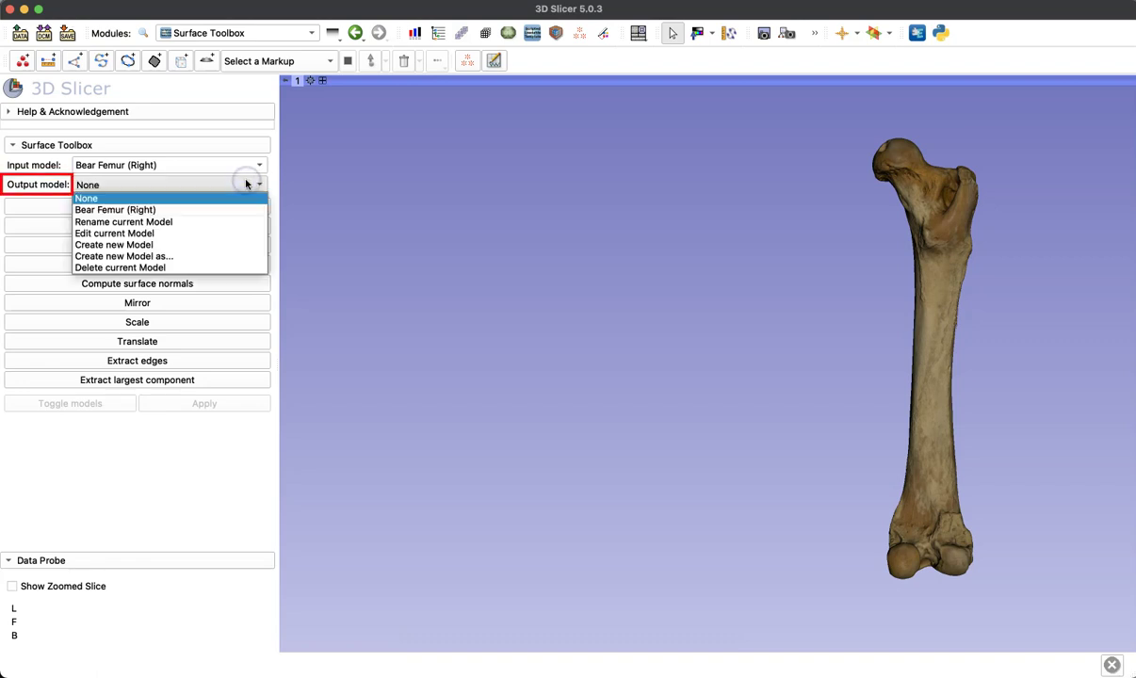
left_click(241, 264)
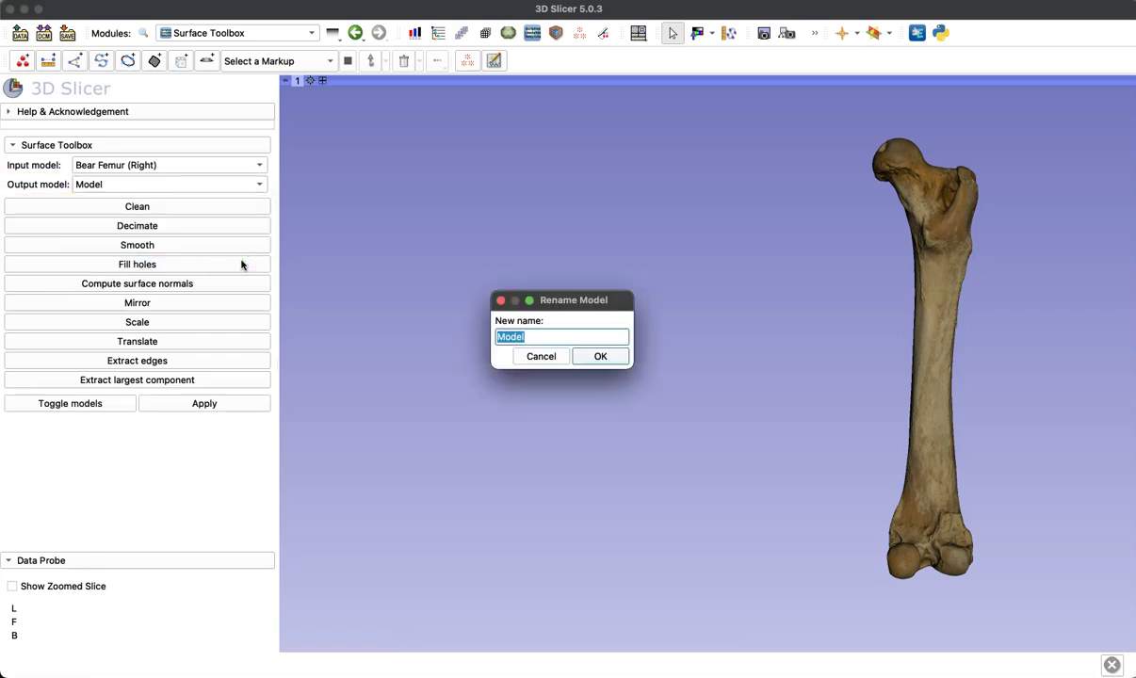
type("Bear Femur (Left")
left_click(614, 358)
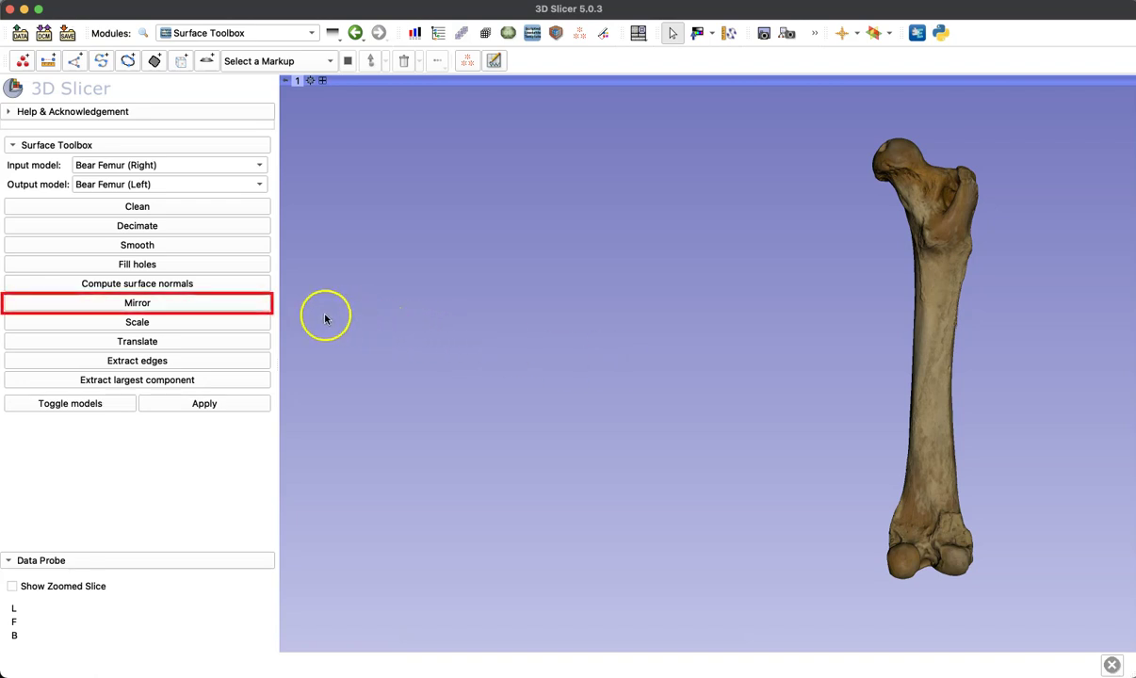
Step: Mirror the input femur along the X axis into the output model
left_click(252, 304)
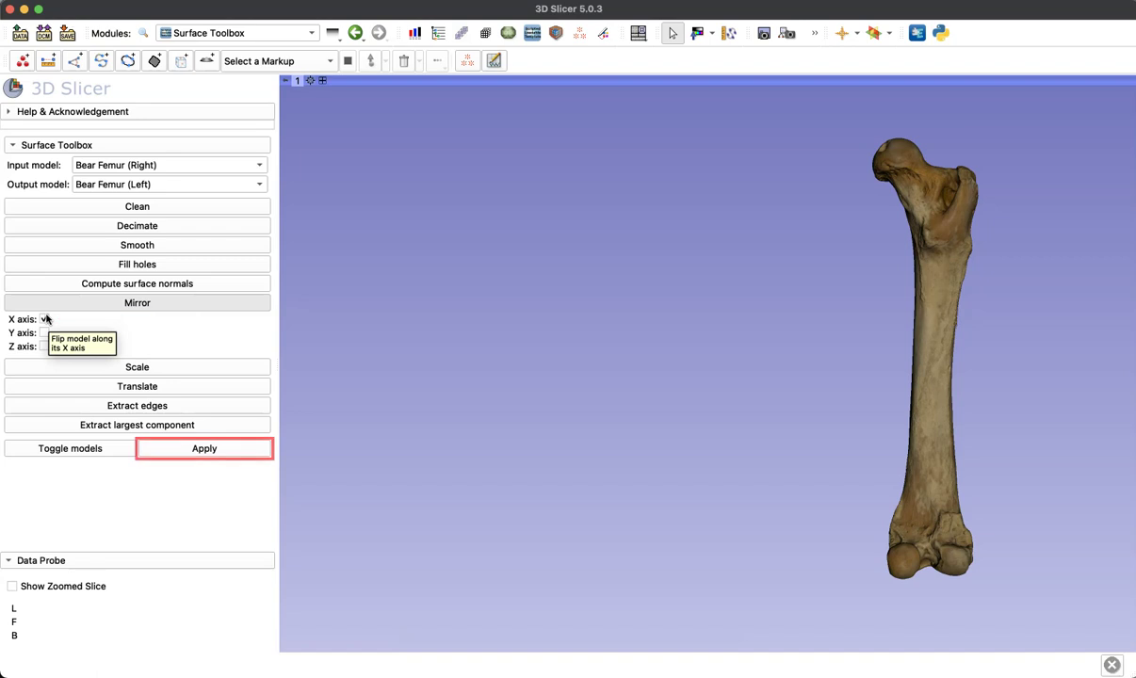
left_click(221, 457)
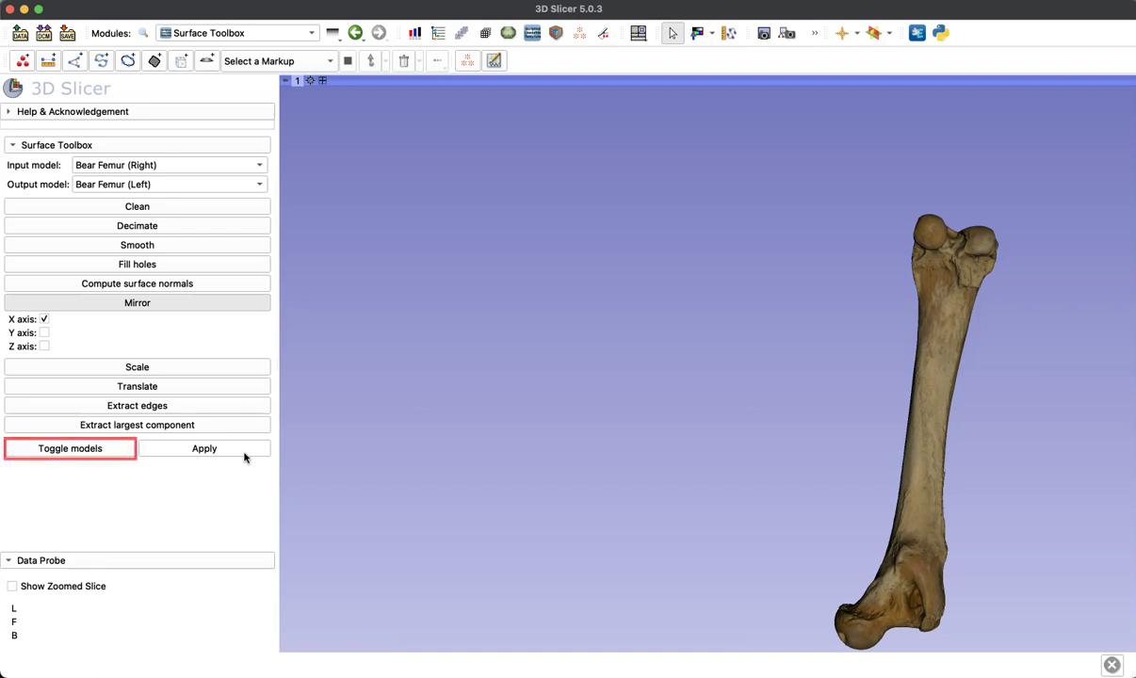
Step: Compare the original and mirrored femurs by toggling repeatedly between the input and output models
left_click(108, 448)
left_click(109, 449)
left_click(109, 449)
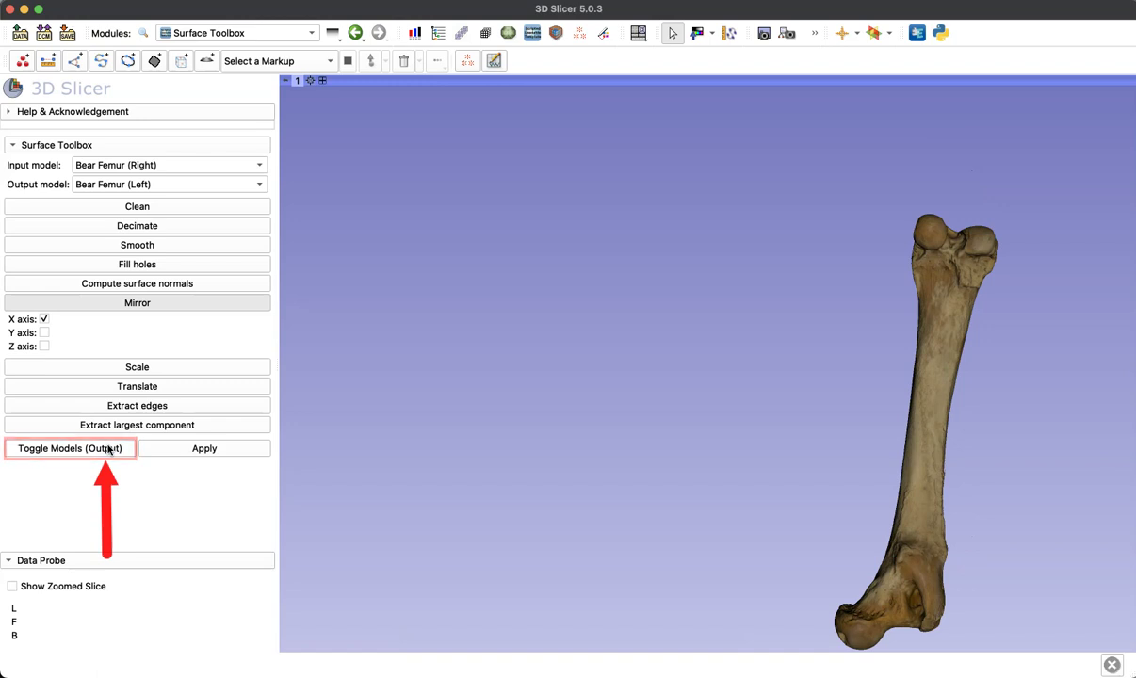
left_click(108, 449)
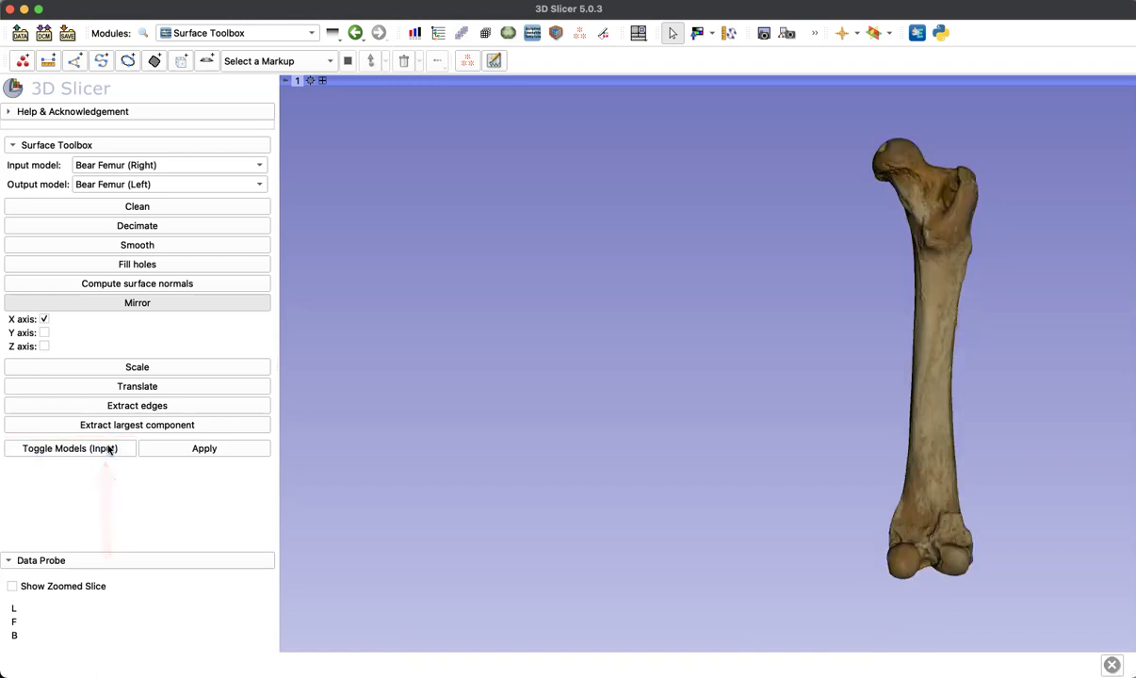
left_click(108, 450)
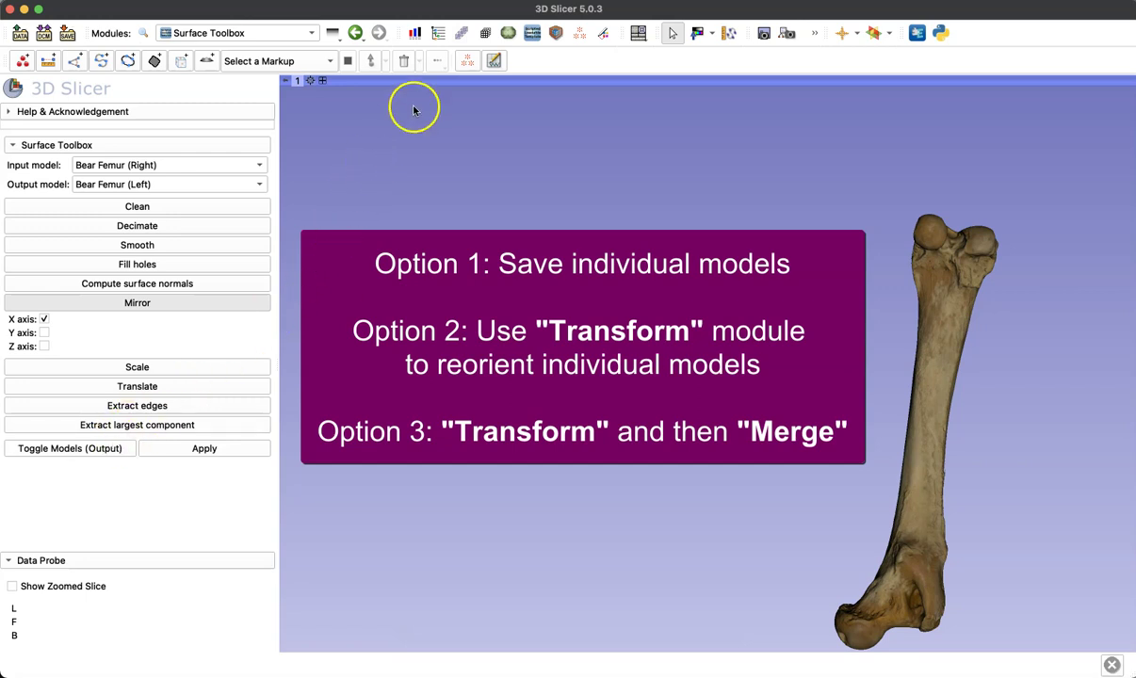
Step: Make Bear Femur (Right) visible in the scene data and switch to the Transforms module
left_click(441, 33)
left_click(231, 187)
left_click(273, 34)
left_click(268, 168)
Step: Create a new transform and turn on its interaction visibility in the 3D view
left_click(247, 139)
left_click(250, 167)
left_click(123, 206)
left_click(97, 232)
left_click(61, 375)
left_click(112, 418)
scroll(134, 424, "down", 5)
scroll(134, 424, "down", 1)
Step: Try applying the transform to both femur models together, and remove both models from it
left_click(104, 400)
left_click(94, 411, "shift")
left_click(153, 399)
left_click(213, 391)
left_click_drag(914, 406, 1108, 388)
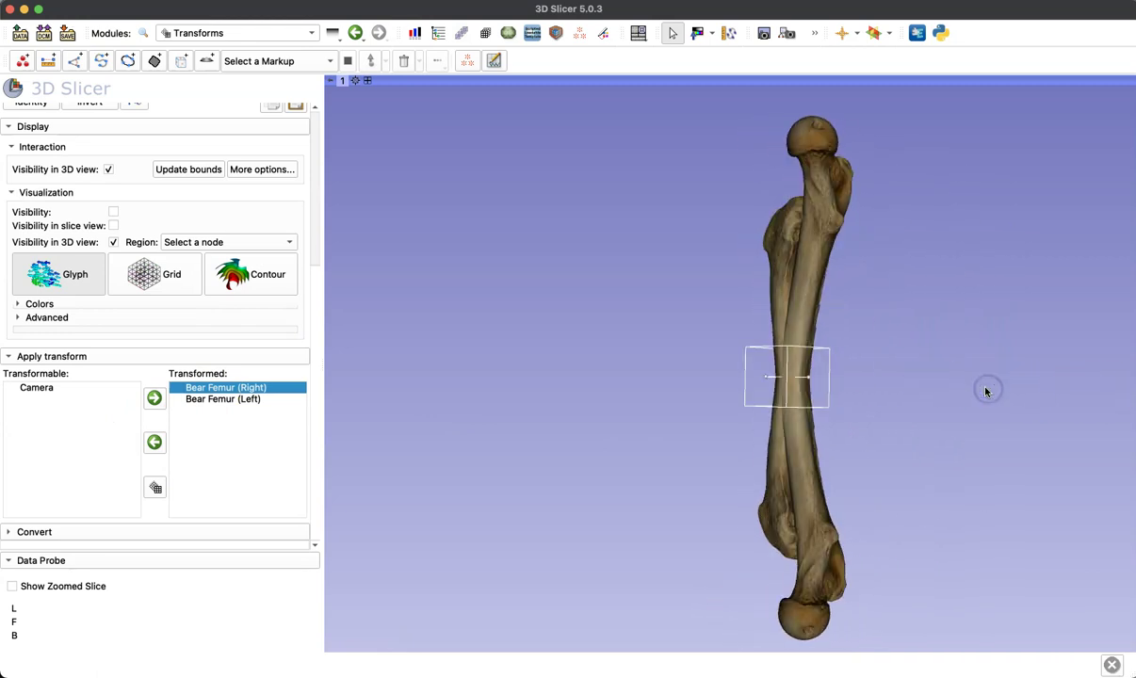
left_click_drag(825, 380, 836, 386)
left_click(226, 399)
left_click(157, 441)
left_click(215, 388)
left_click(155, 442)
Step: Apply the transform to Bear Femur (Right) alone and update the interaction bounds to fit it
left_click(56, 400)
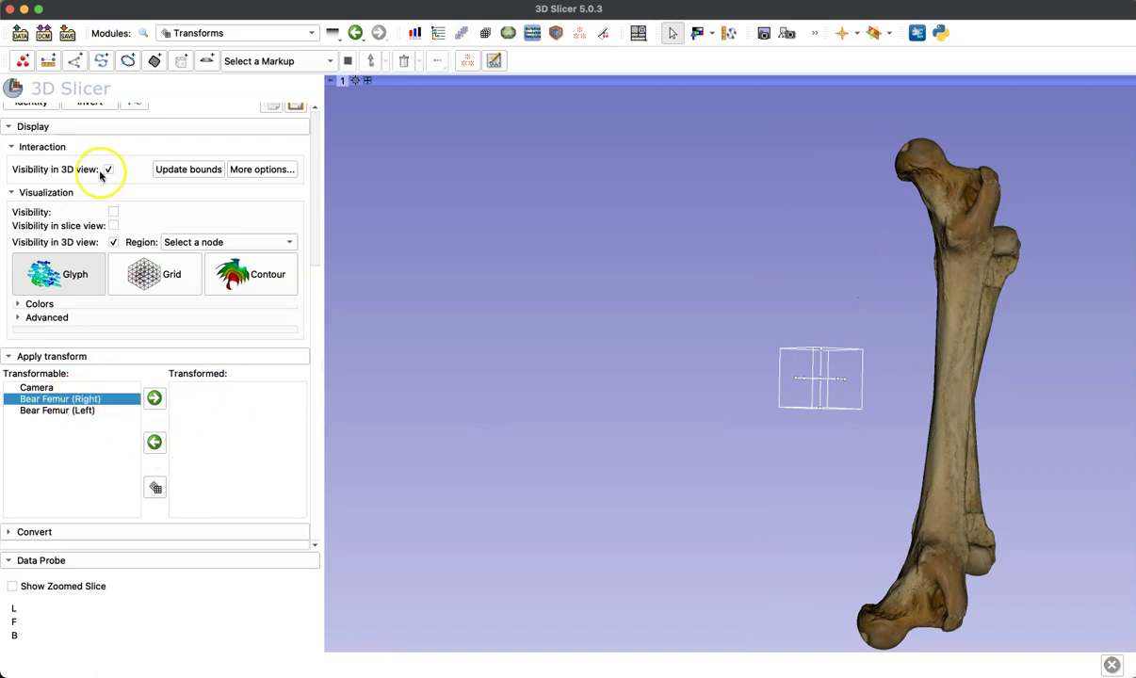
left_click(153, 397)
left_click(193, 169)
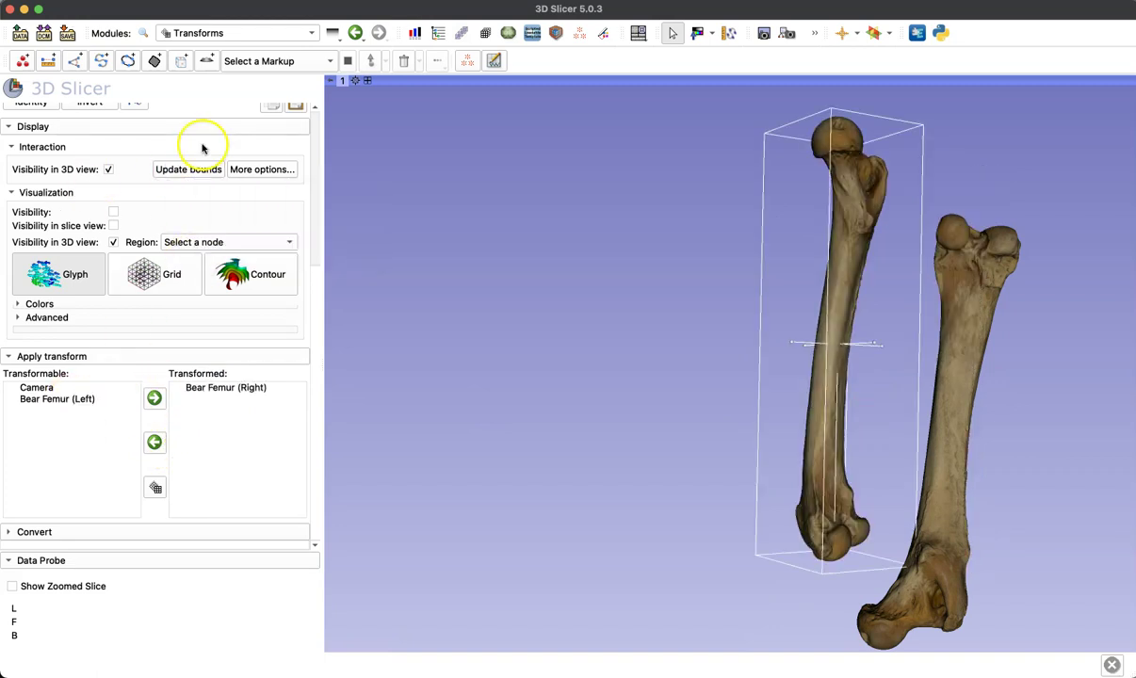
left_click_drag(819, 393, 983, 413)
Step: Switch the transform over to Bear Femur (Left) and adjust its placement in the 3D view
left_click_drag(198, 387, 83, 406)
left_click(84, 409)
left_click(155, 397)
left_click_drag(984, 283, 641, 465)
Step: Swap the transformed femur for the other one and align it side by side with its counterpart
left_click_drag(223, 388, 84, 399)
left_click(155, 397)
left_click_drag(518, 471, 775, 415)
left_click_drag(872, 431, 872, 642)
left_click_drag(819, 474, 839, 276)
Step: Harden the transform on the transformed femur and turn off interaction visibility in the 3D view
left_click(226, 387)
left_click(164, 480)
left_click(108, 170)
Step: Examine the paired left and right femurs from the front and back in the 3D view
left_click_drag(400, 476, 472, 492)
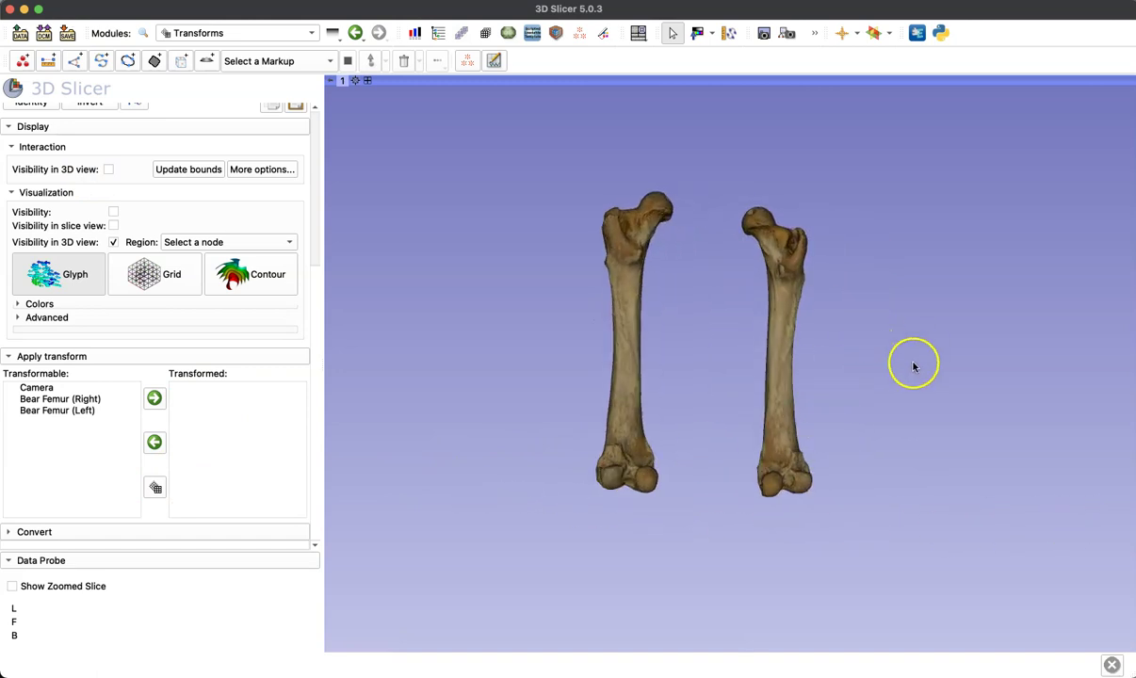
scroll(915, 375, "up", 5)
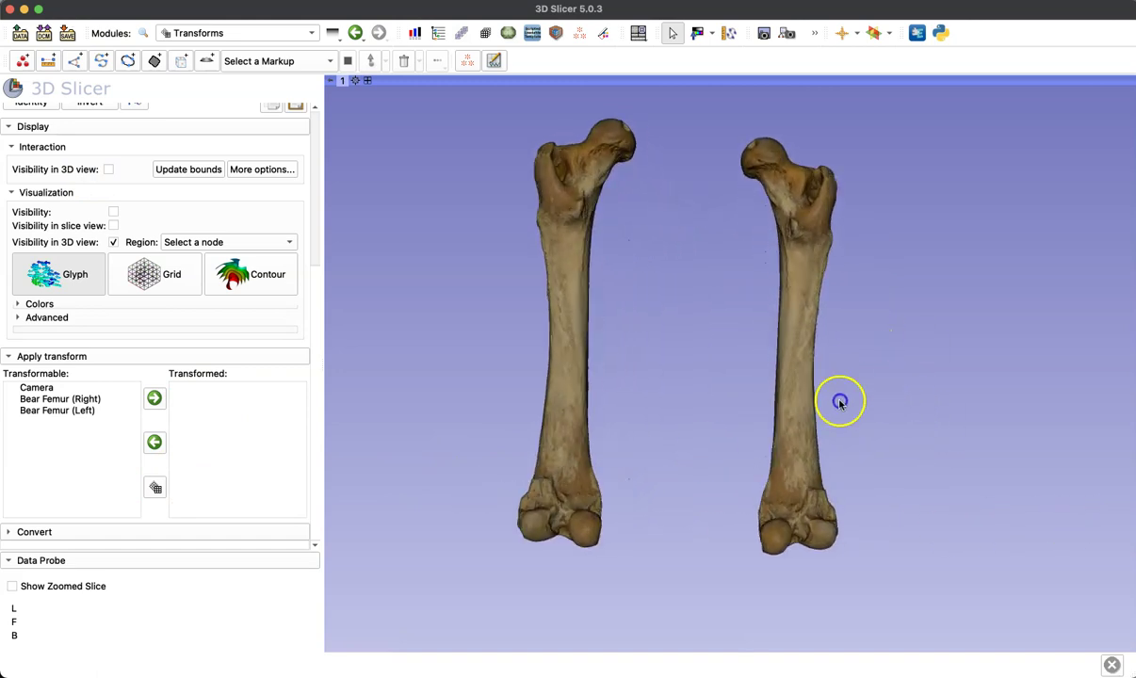
left_click_drag(815, 411, 839, 425)
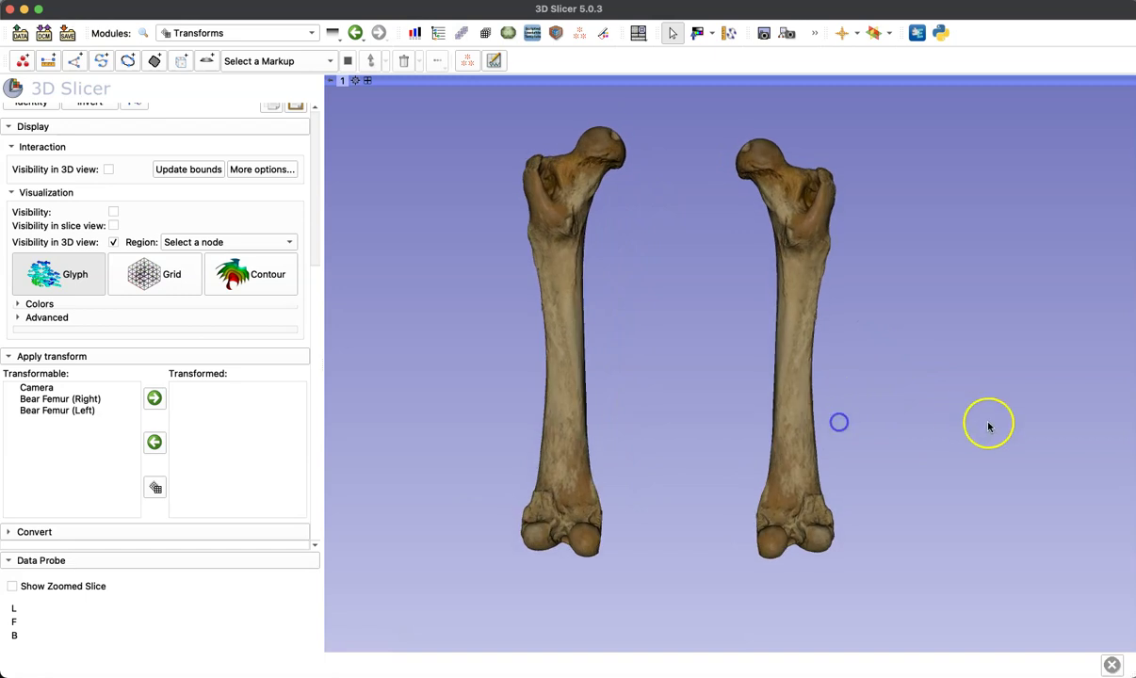
left_click_drag(989, 424, 377, 424)
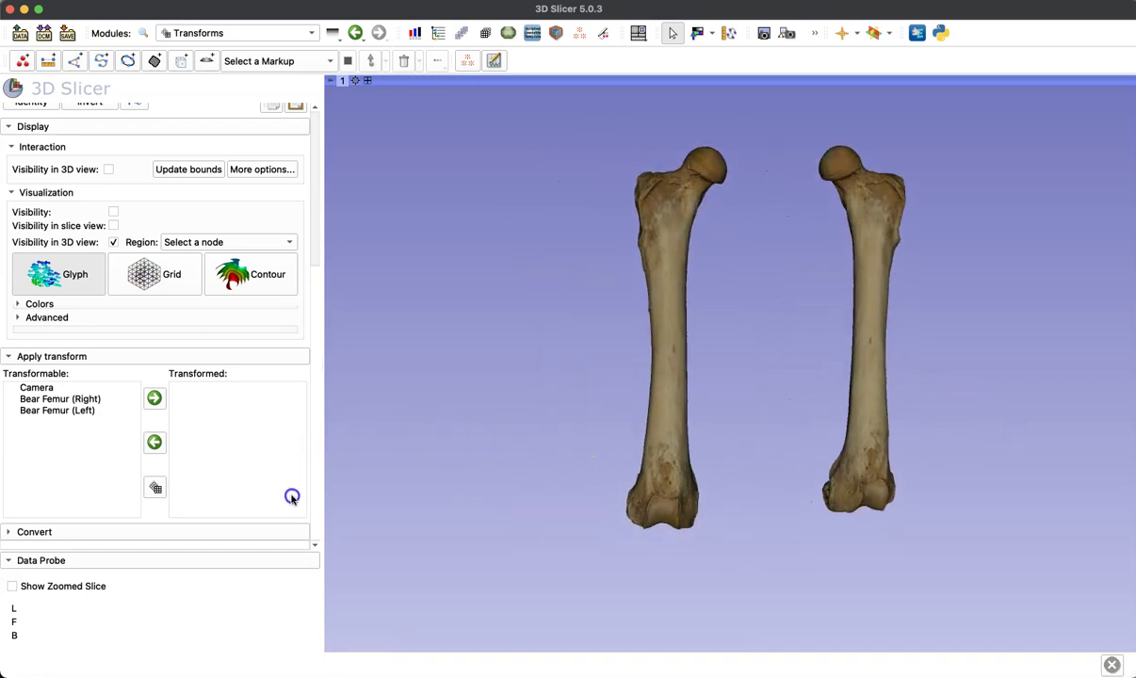
left_click_drag(424, 485, 961, 497)
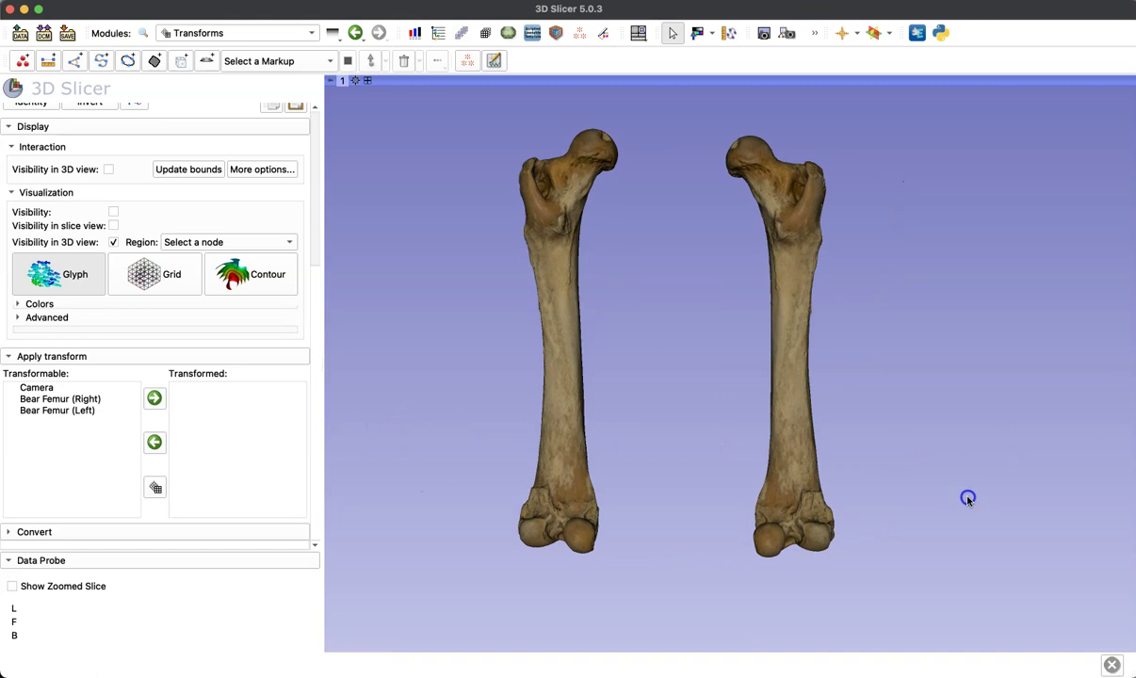